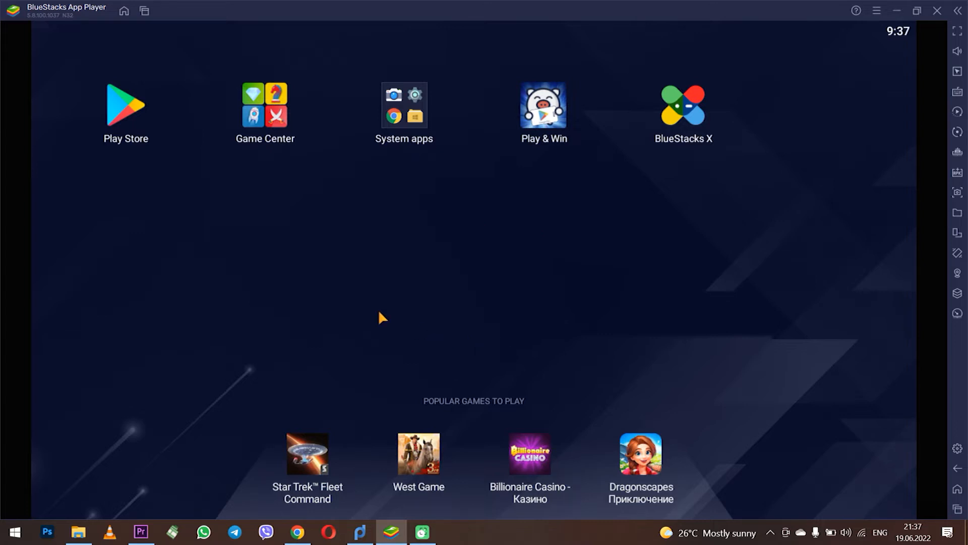
Step: Close BlueStacks App Player and confirm the exit, leaving only Proxifier running
left_click(360, 532)
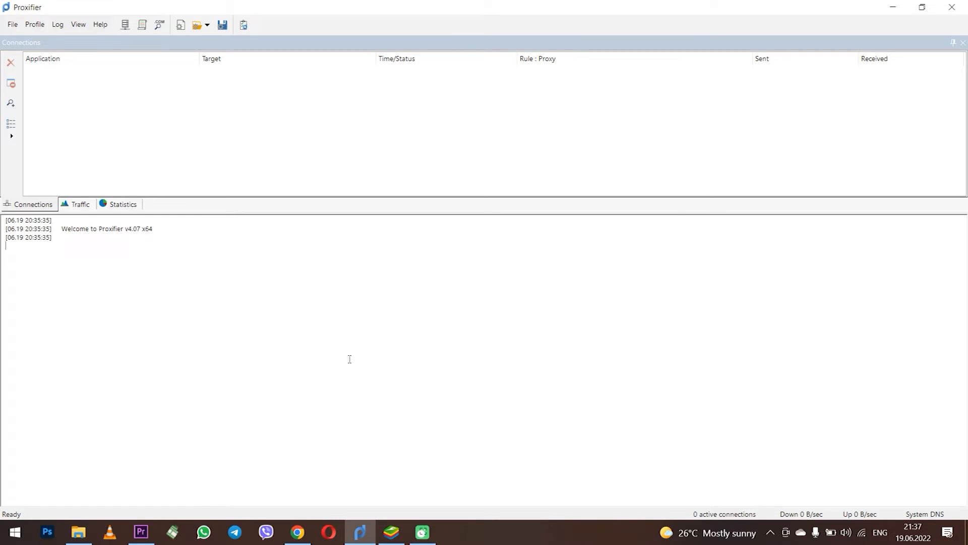
left_click(391, 532)
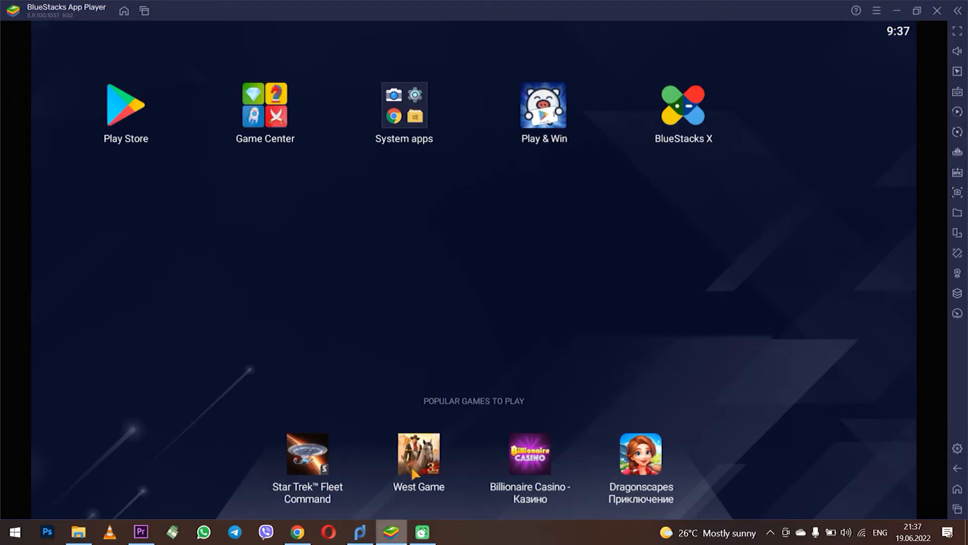
left_click(939, 13)
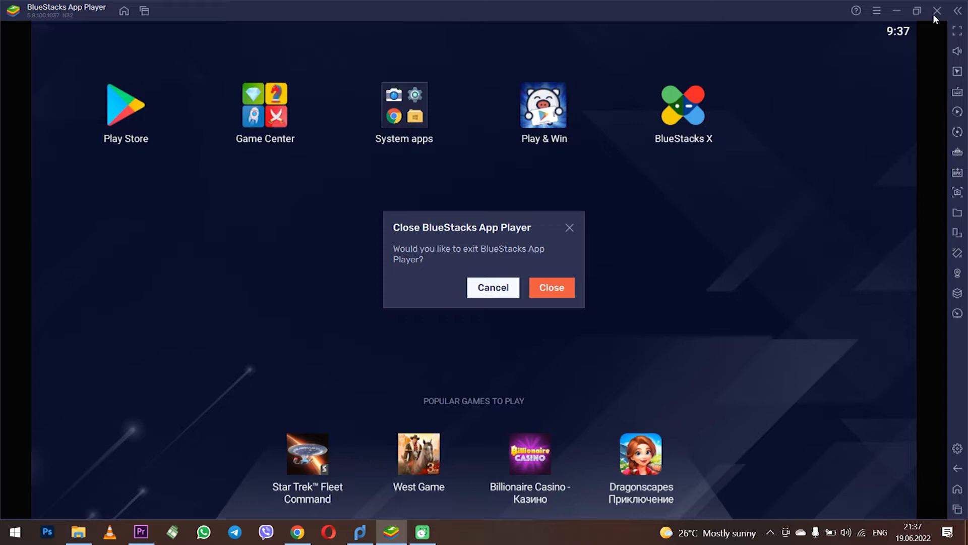
left_click(560, 287)
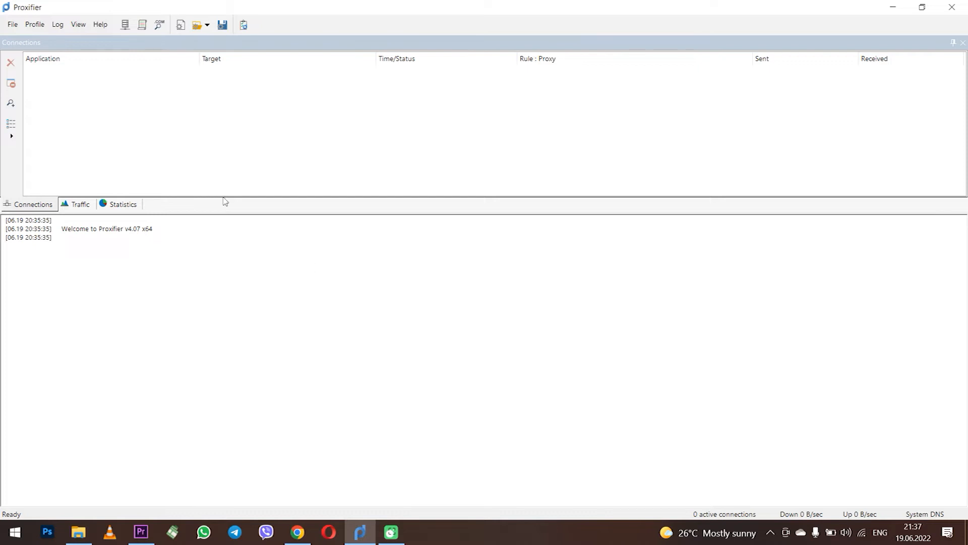
Step: Open Proxifier's Proxy Servers list from the Profile menu and start a new server entry
left_click(42, 32)
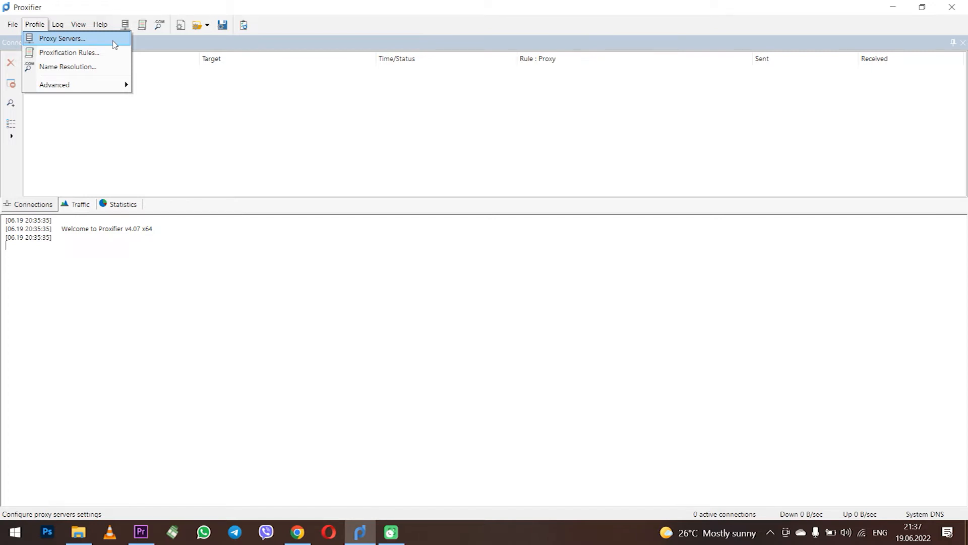
left_click(76, 38)
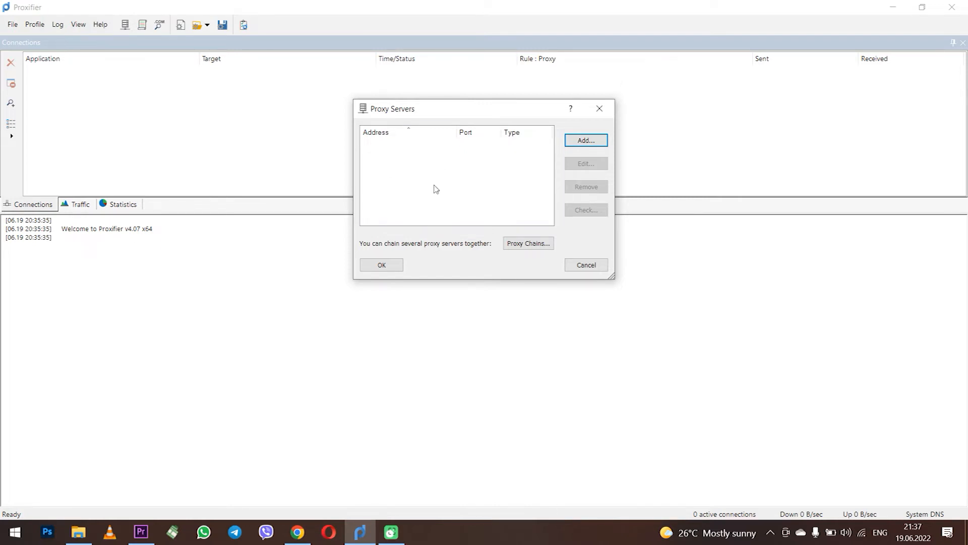
left_click(595, 143)
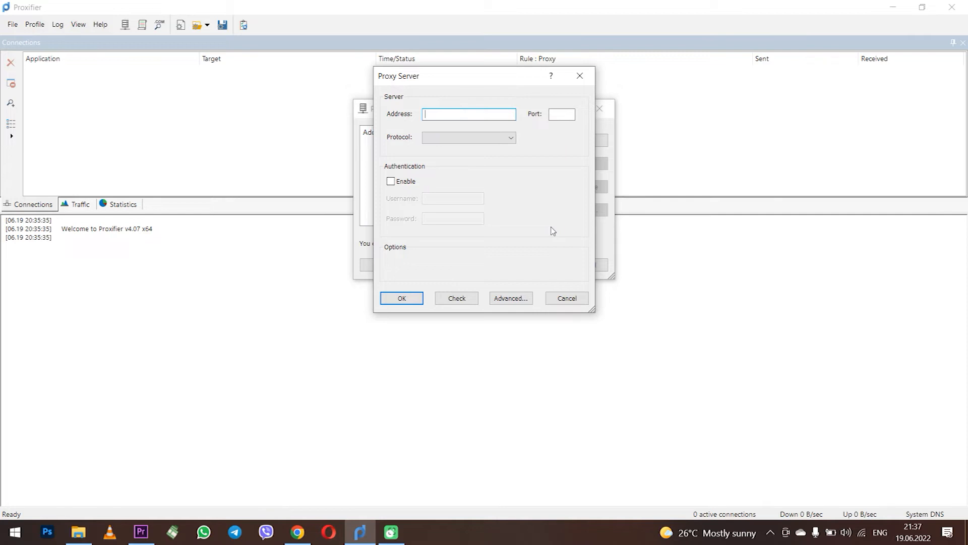
Step: Enter proxy address 123.3.3.3, port 80, and set the protocol to HTTPS
type("123.3.3.3")
left_click(564, 115)
type("80")
left_click(479, 138)
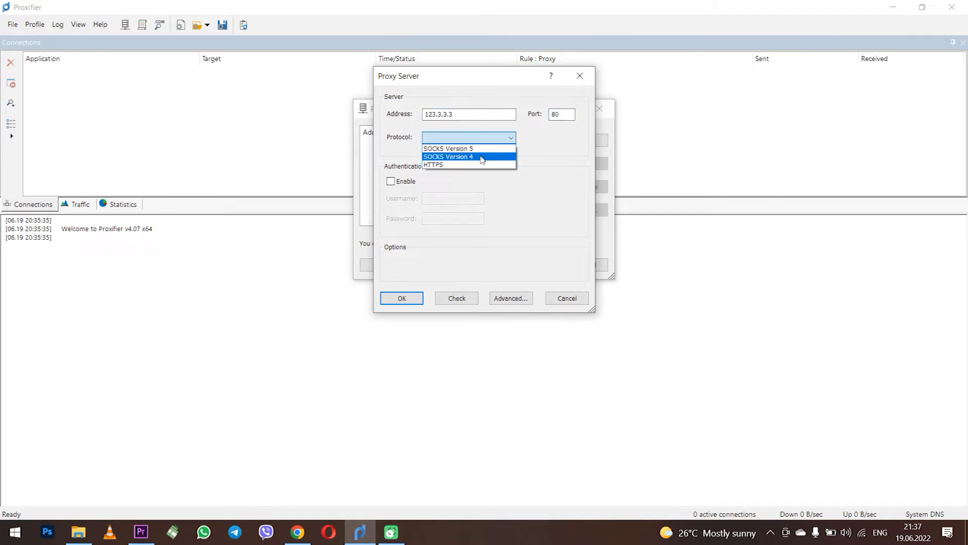
left_click(469, 165)
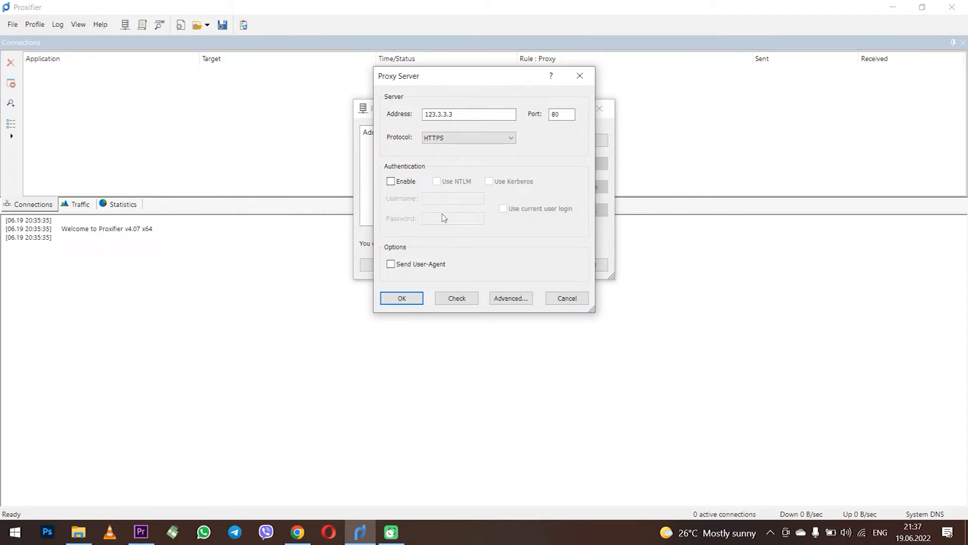
Step: Enable authentication, enter the proxy username and password, and run the connection check
left_click(402, 183)
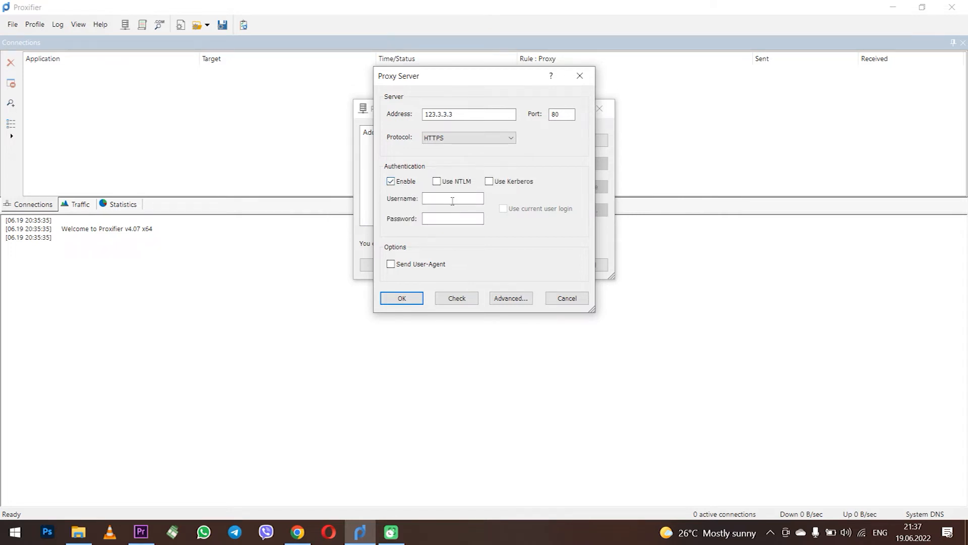
left_click(393, 186)
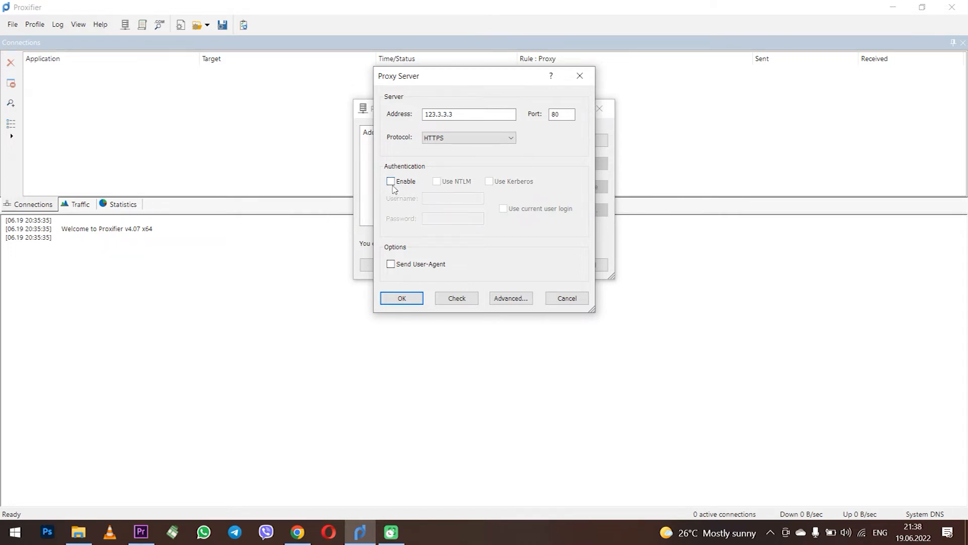
left_click(393, 185)
left_click(449, 200)
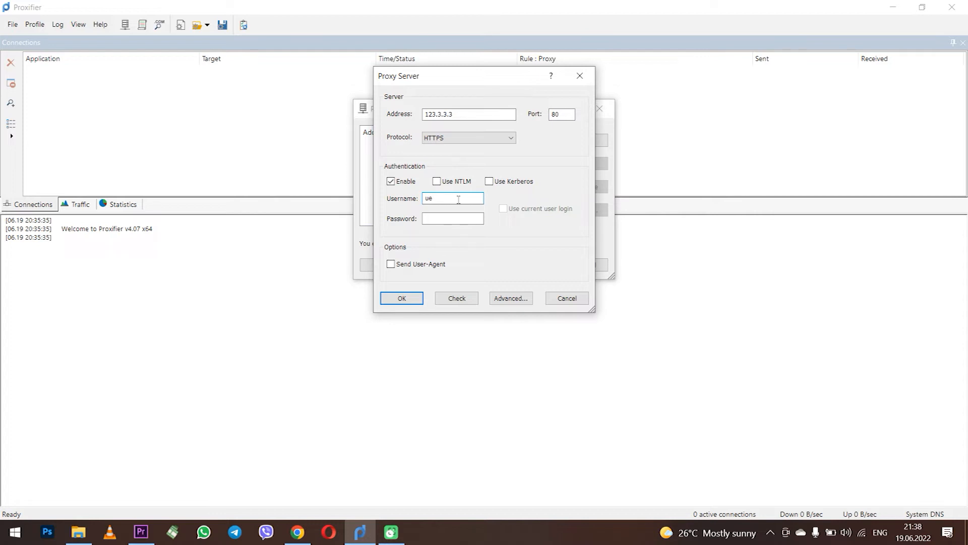
type("us")
left_click(453, 219)
type("123")
left_click(457, 299)
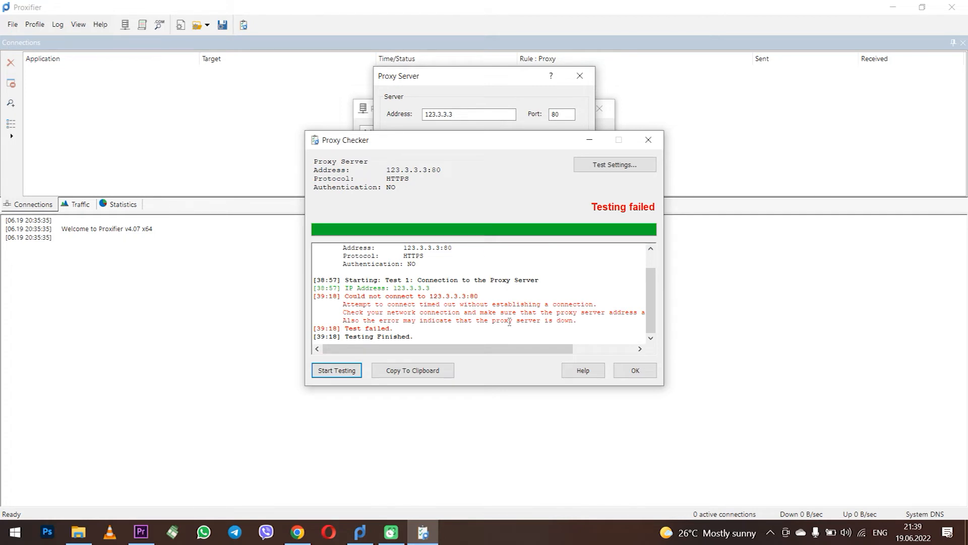
Step: Dismiss the failed proxy check, re-enable authentication, and switch to the proxys.io browser page
left_click(635, 370)
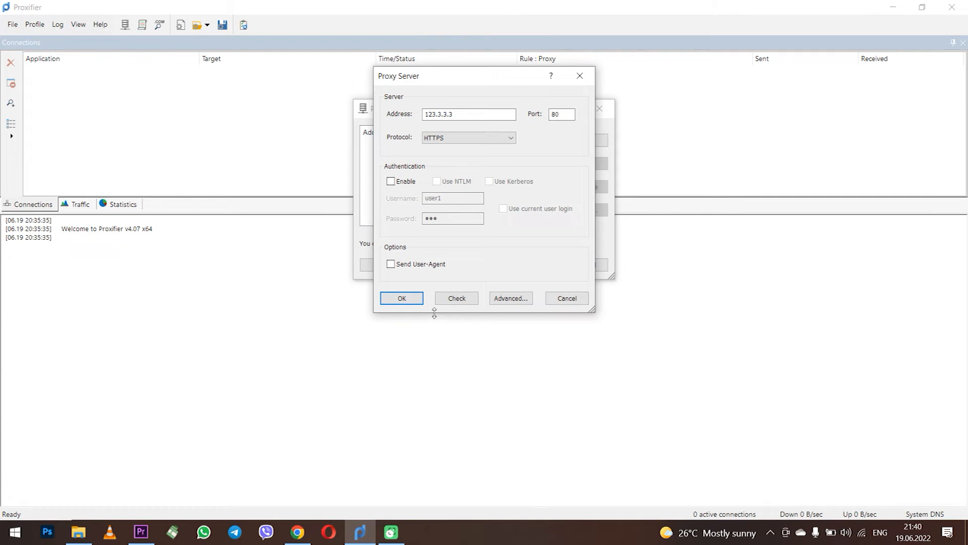
left_click(404, 181)
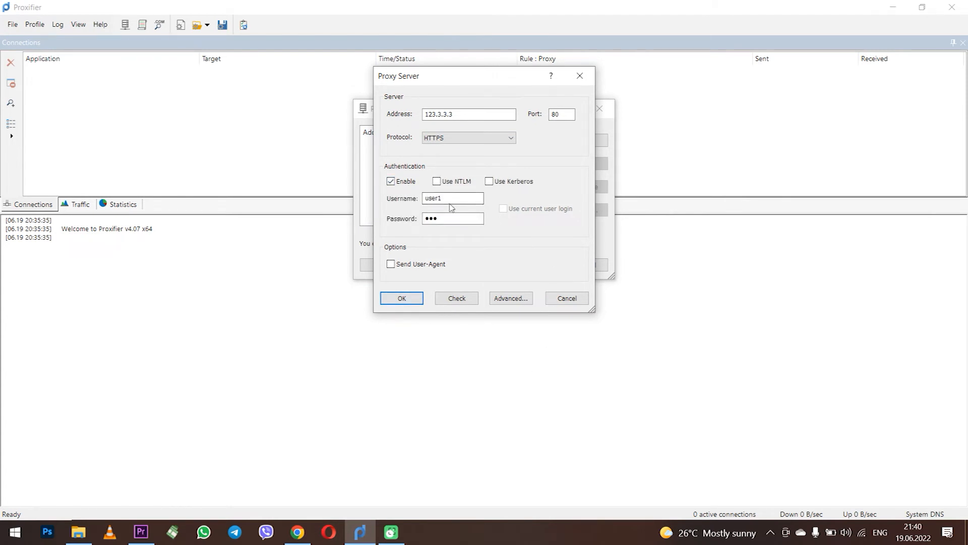
left_click(298, 532)
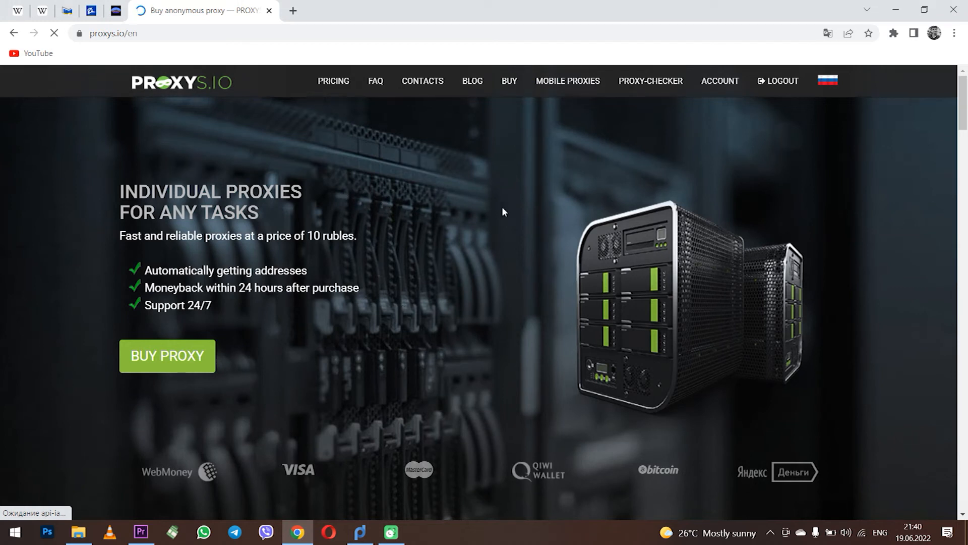
scroll(550, 202, "down", 8)
scroll(552, 203, "down", 12)
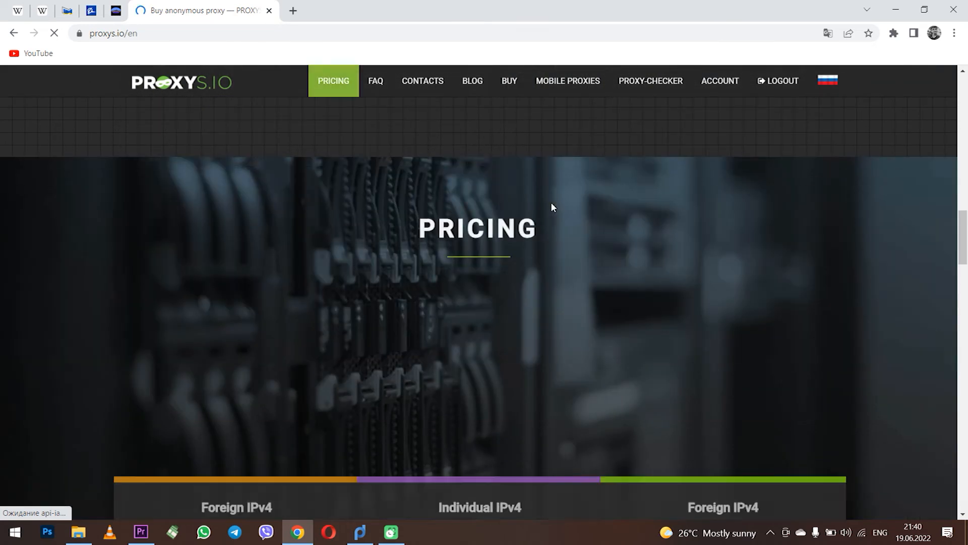
scroll(551, 204, "down", 15)
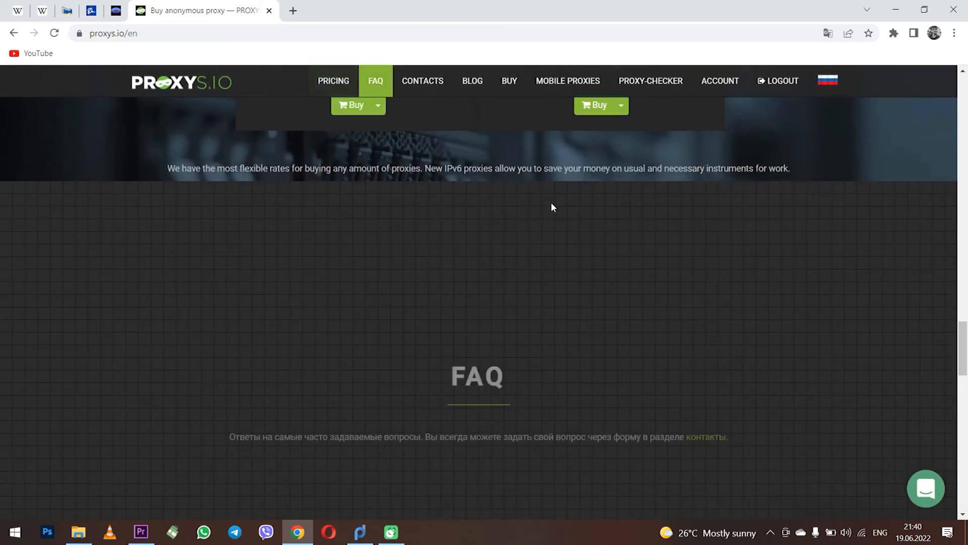
scroll(551, 203, "down", 12)
scroll(552, 207, "up", 20)
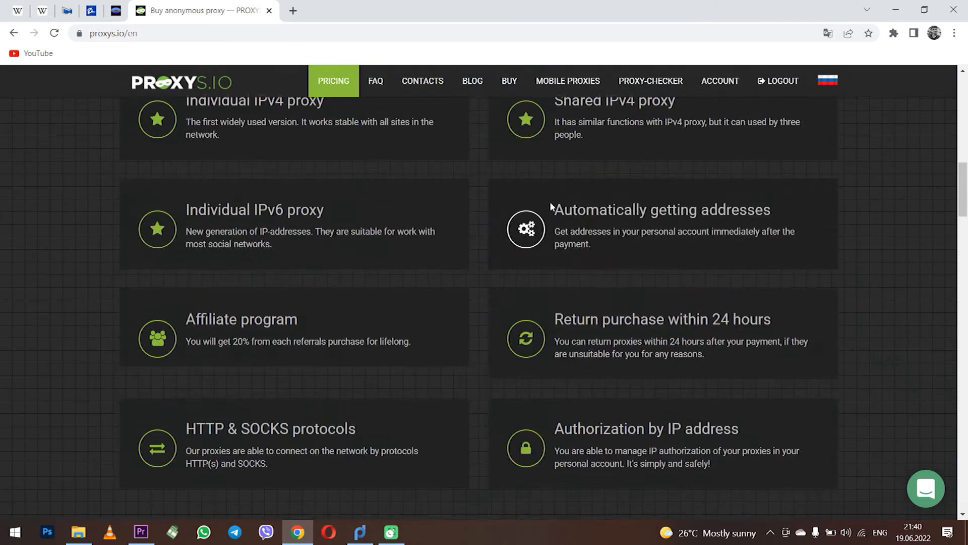
scroll(551, 204, "up", 8)
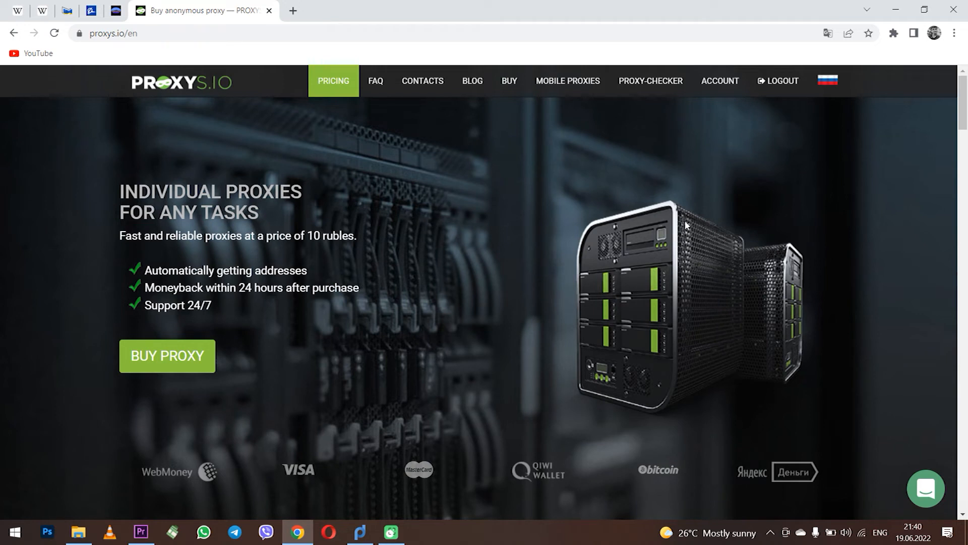
scroll(638, 213, "down", 5)
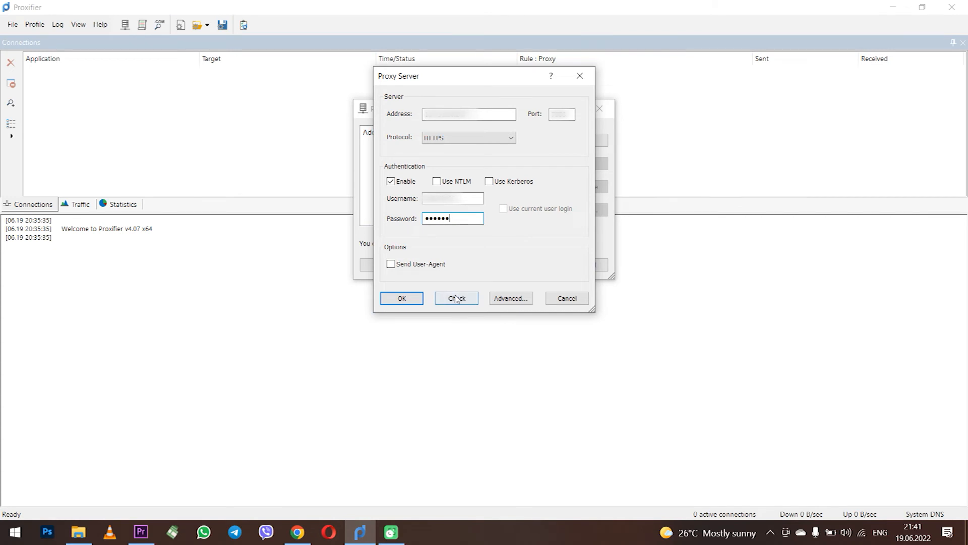
Step: Check the 154.16.58.247 HTTPS proxy, save it as the default proxy, and close the list
left_click(456, 298)
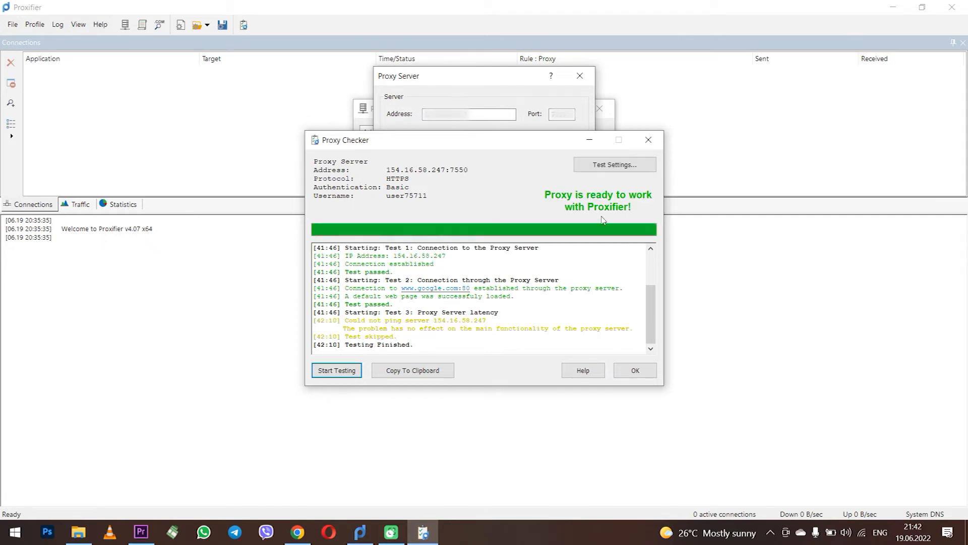
left_click(636, 370)
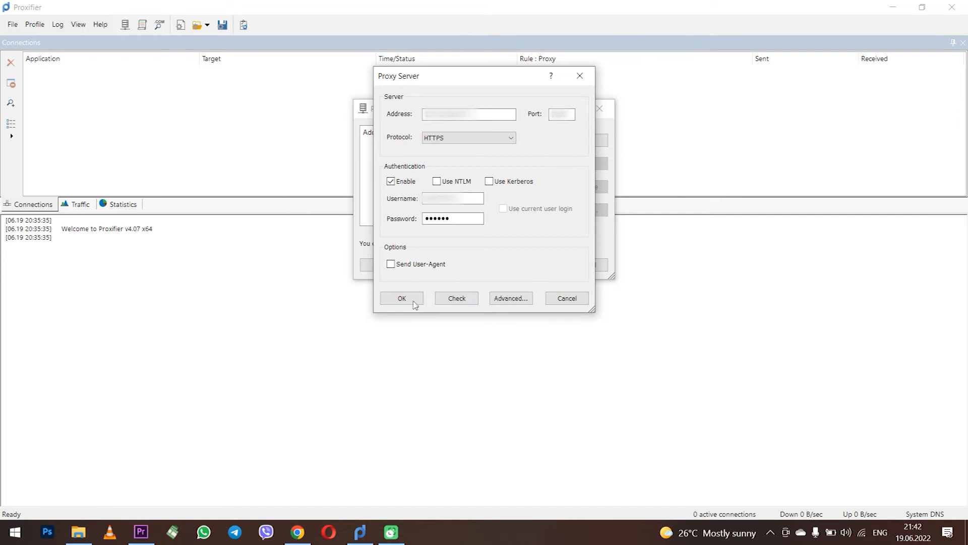
left_click(411, 302)
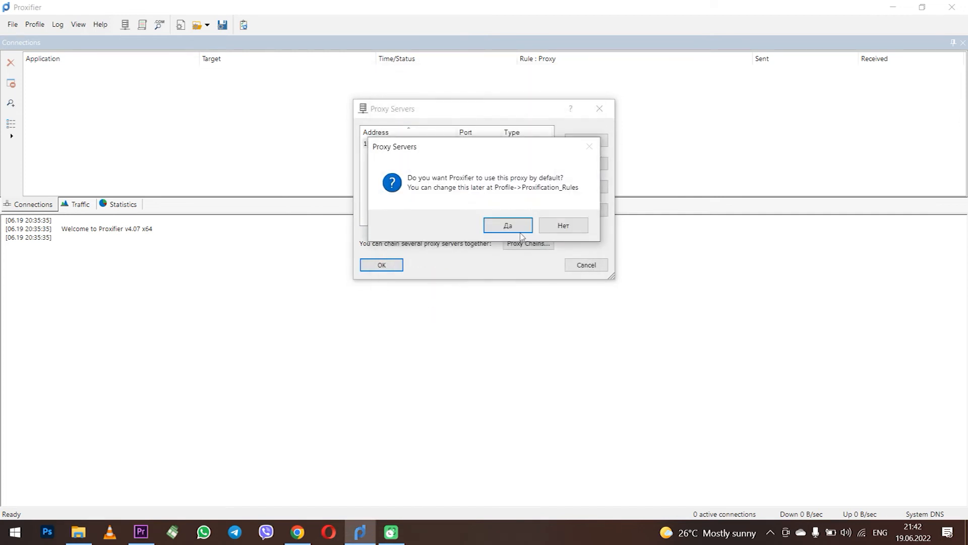
left_click(519, 228)
left_click(585, 226)
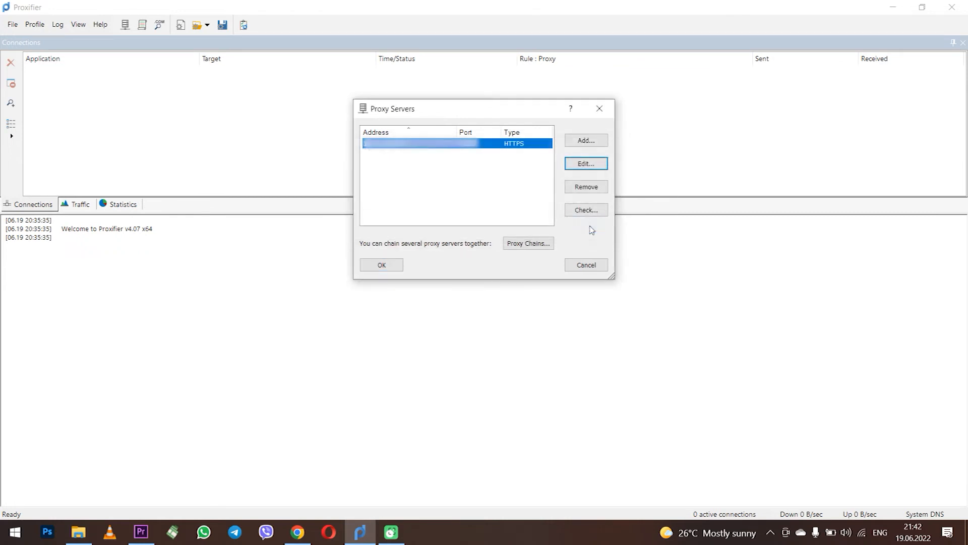
left_click(386, 266)
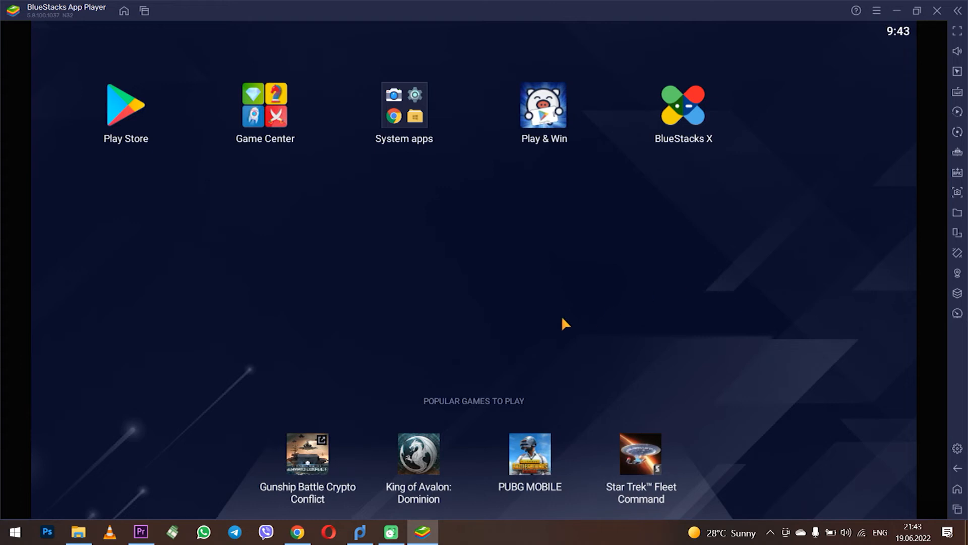
Step: Verify hd-player.exe connections go through 154.16.58.247:7550 HTTPS in Proxifier, then return to BlueStacks
left_click(361, 529)
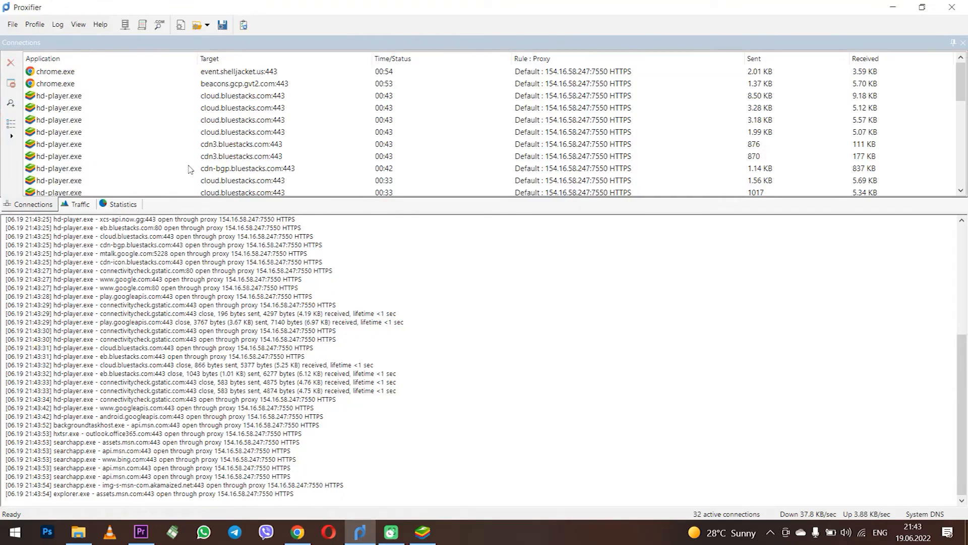
scroll(116, 148, "up", 8)
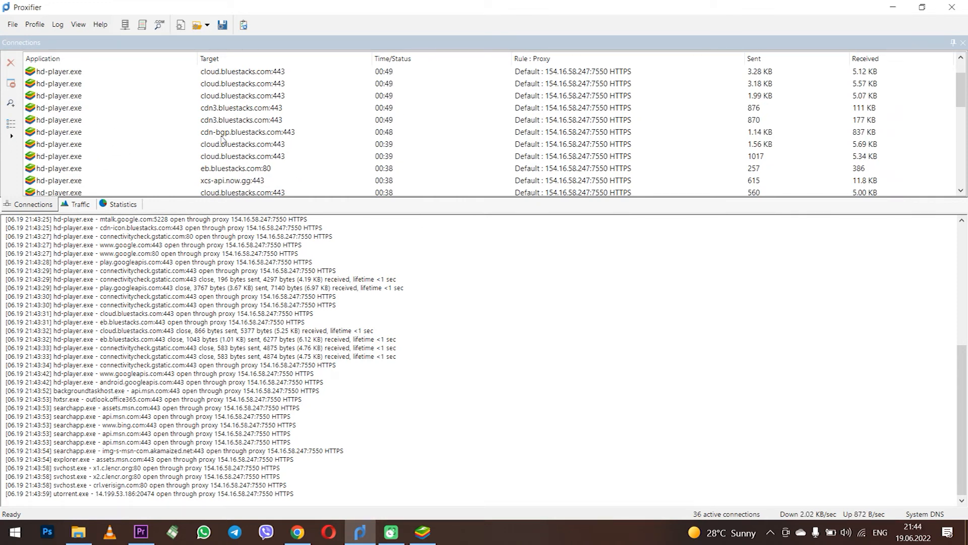
left_click(430, 539)
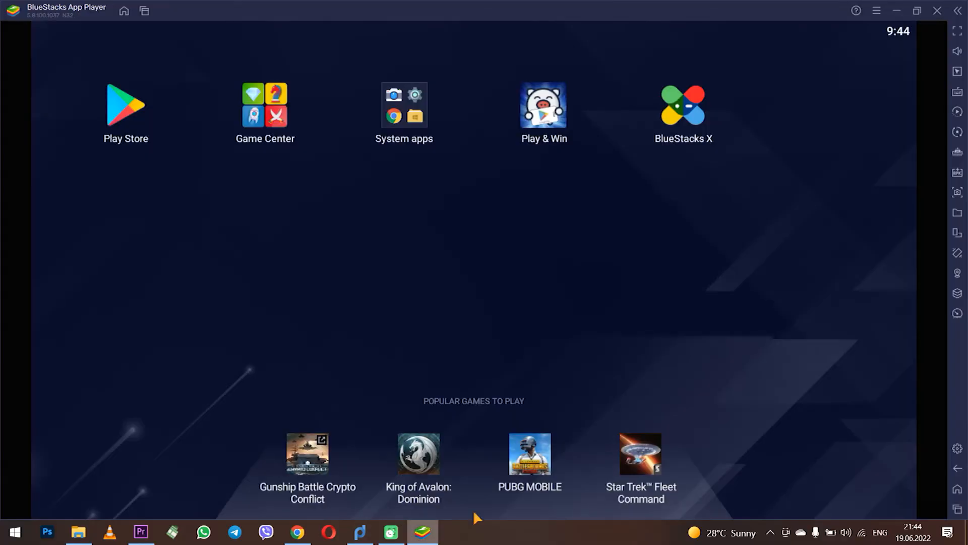
Step: Open the BlueStacks location map near Leese-Stolzenau and scroll around it
left_click(958, 274)
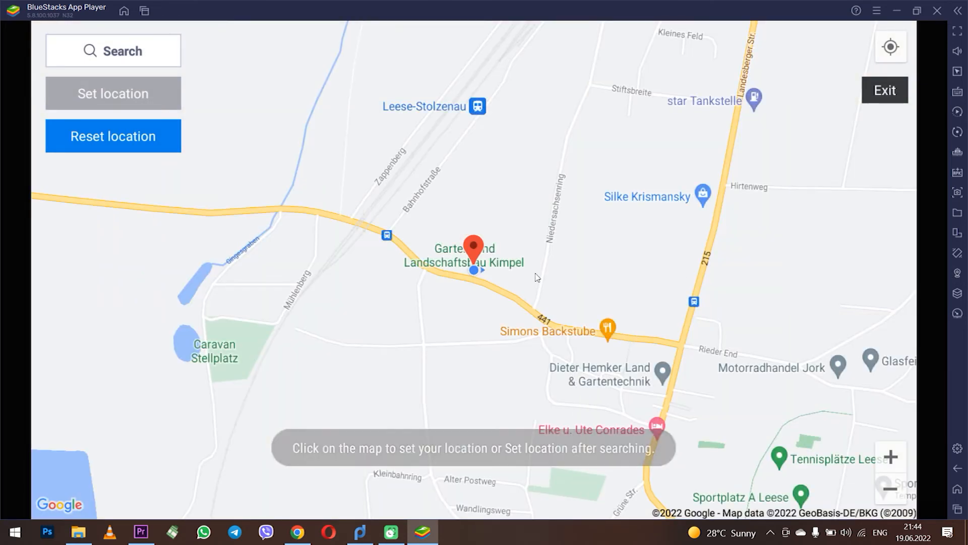
scroll(520, 276, "down", 3)
scroll(521, 278, "up", 3)
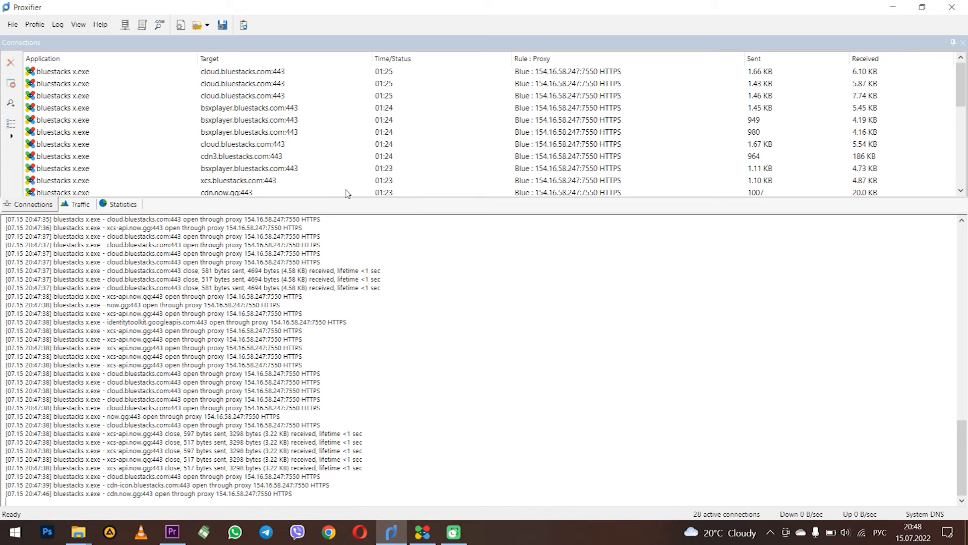
Step: Add a new proxification rule targeting Program Files\BlueStacks_nxt\HD-Player.exe
left_click(34, 25)
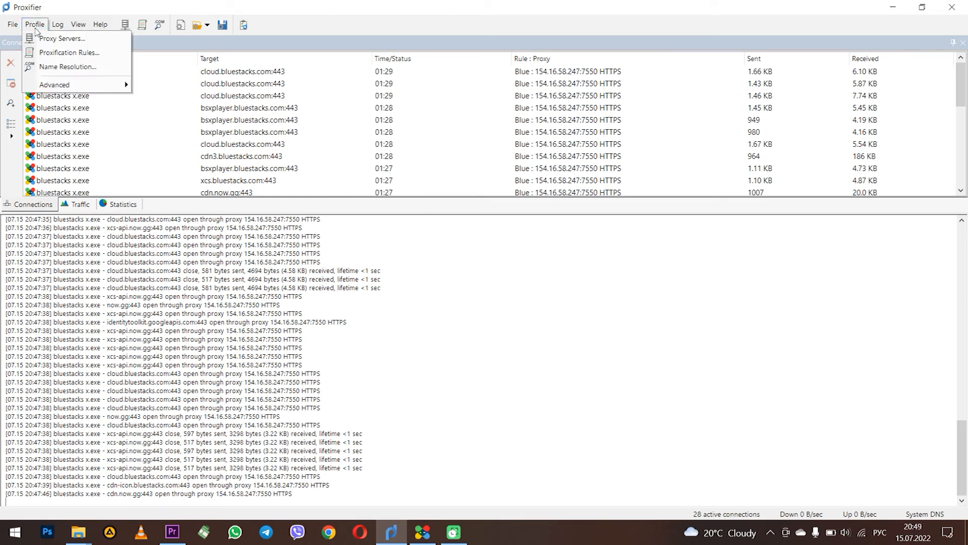
left_click(115, 56)
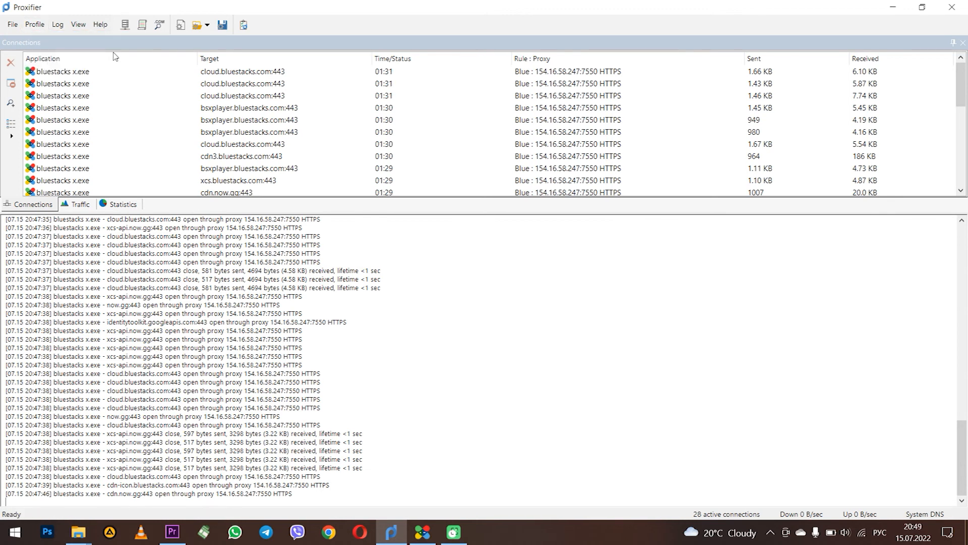
left_click(305, 318)
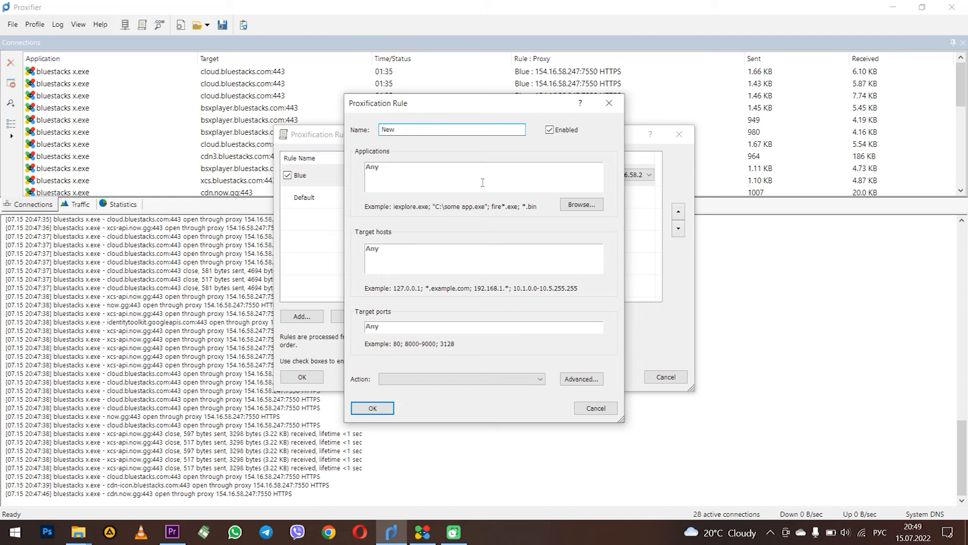
left_click(580, 207)
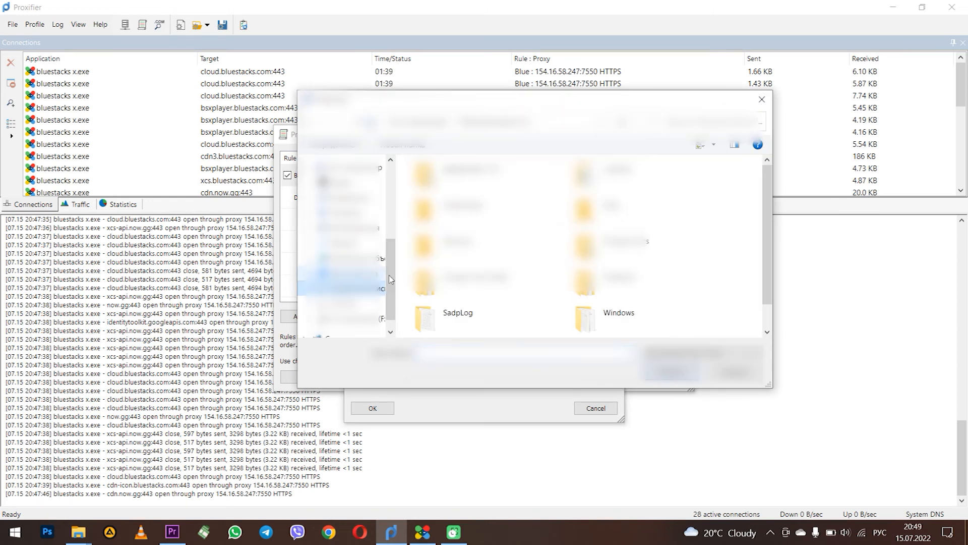
double_click(586, 244)
double_click(447, 209)
scroll(456, 255, "down", 5)
left_click(467, 320)
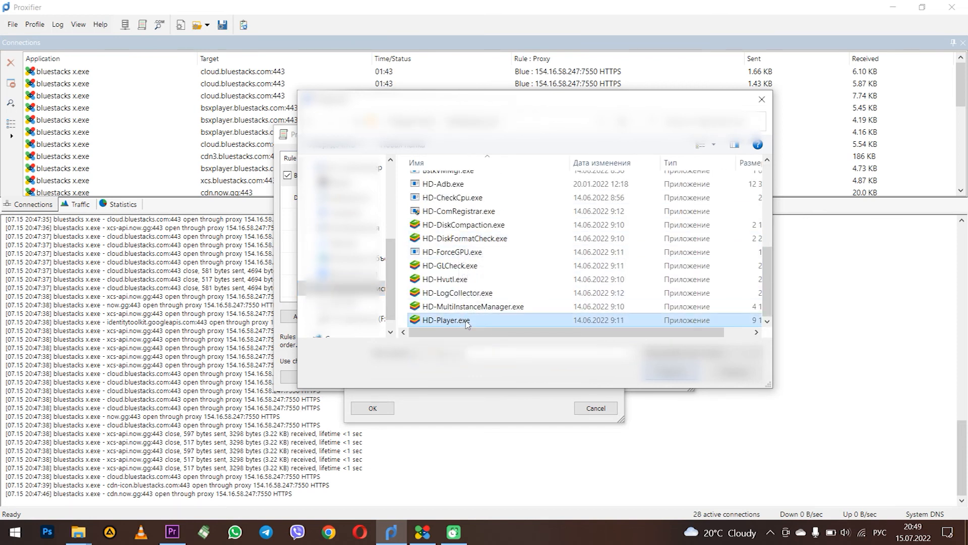
left_click(673, 373)
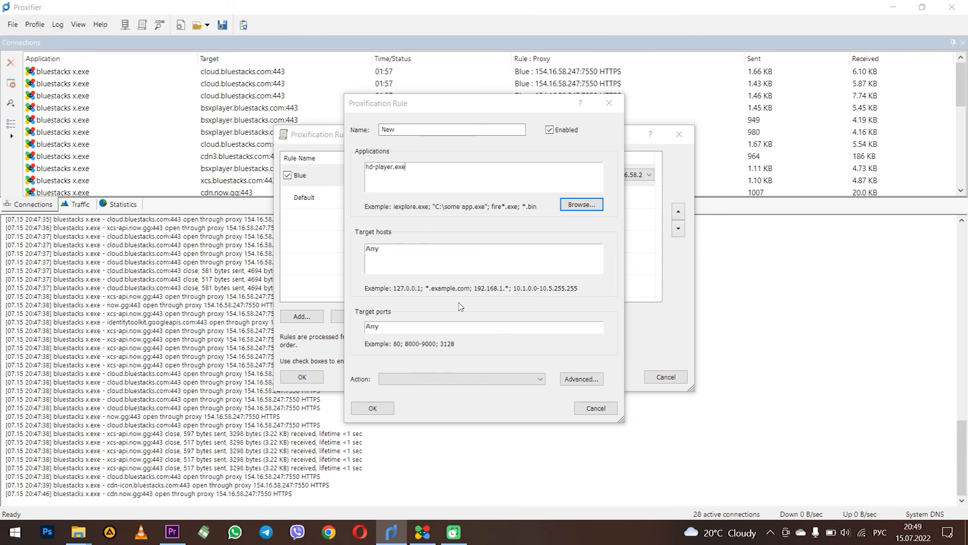
Step: Set the New rule's action to Proxy HTTPS 154.16.58.247, save it, and disable the Blue rule
left_click(427, 379)
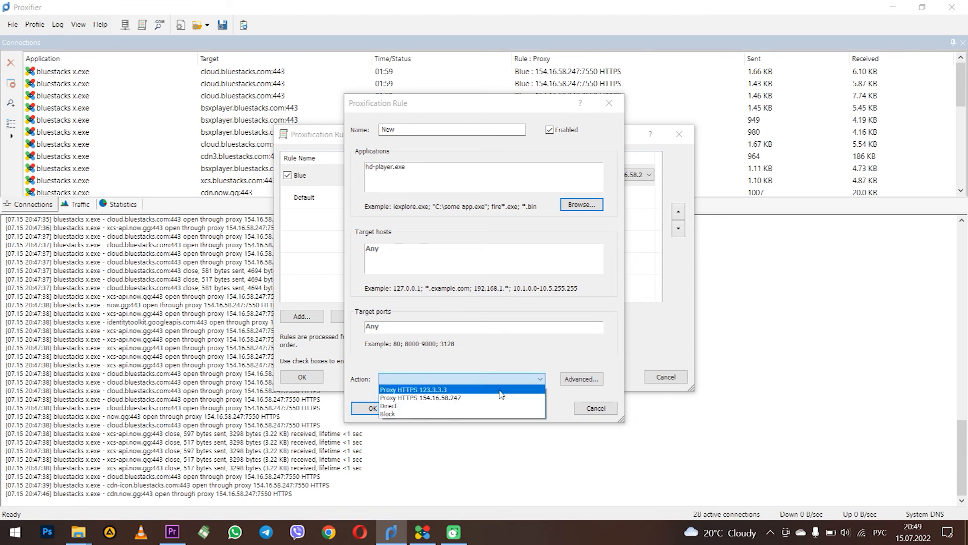
left_click(512, 399)
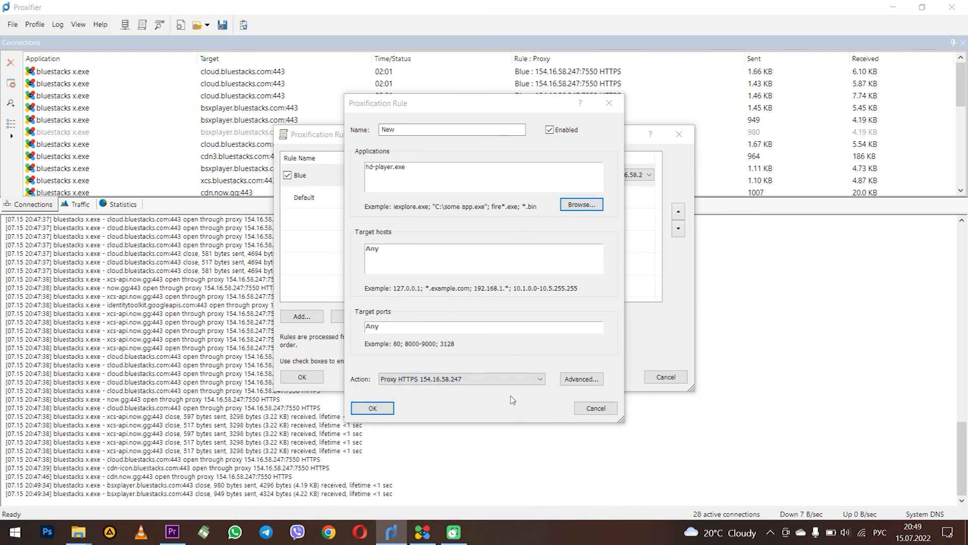
left_click(381, 408)
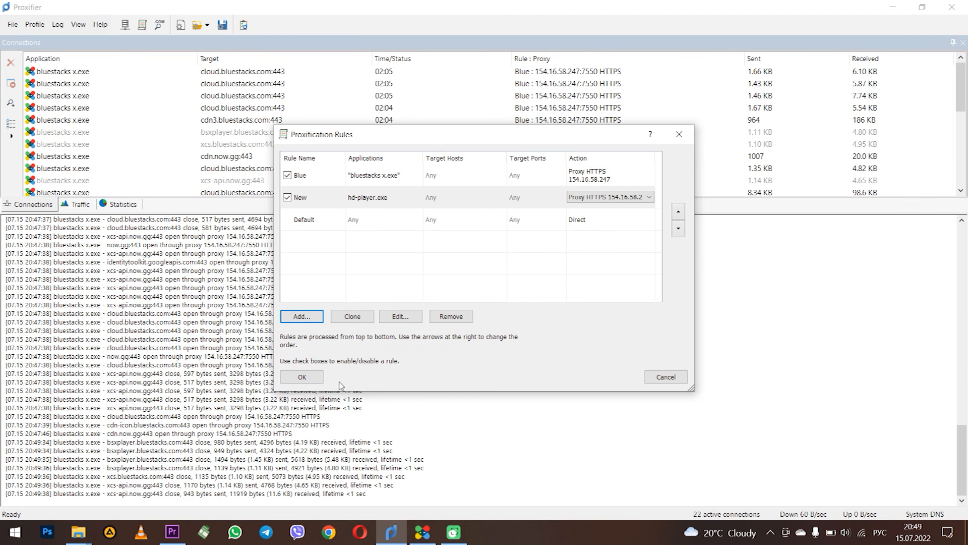
left_click(288, 175)
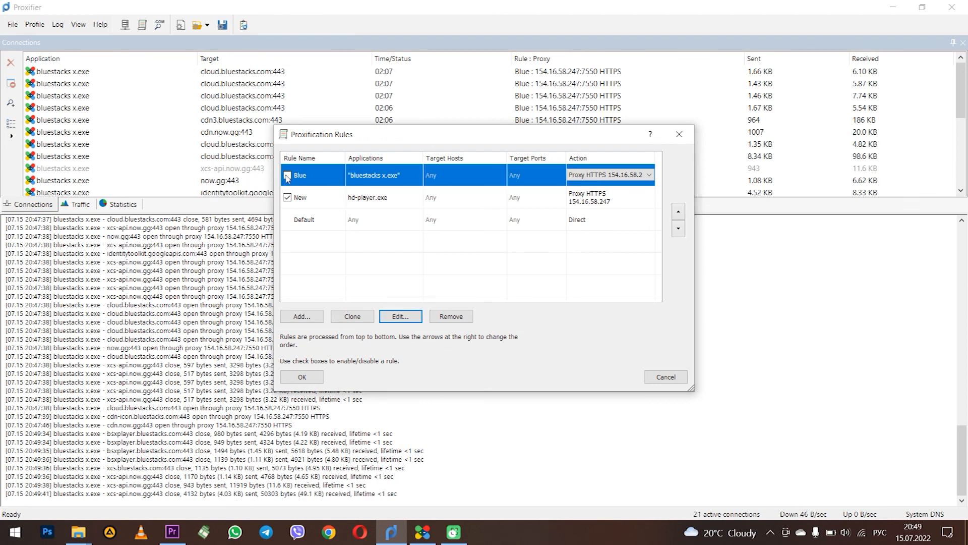
left_click(387, 199)
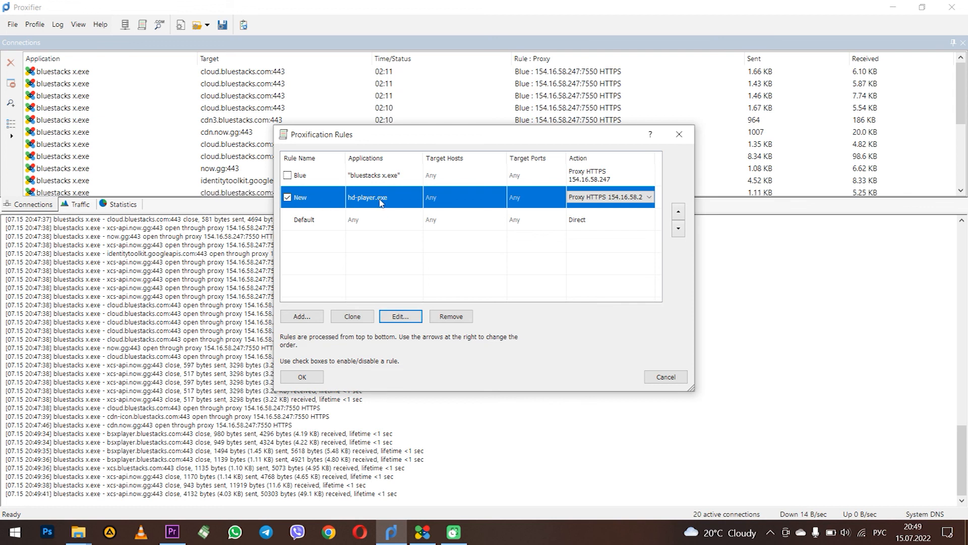